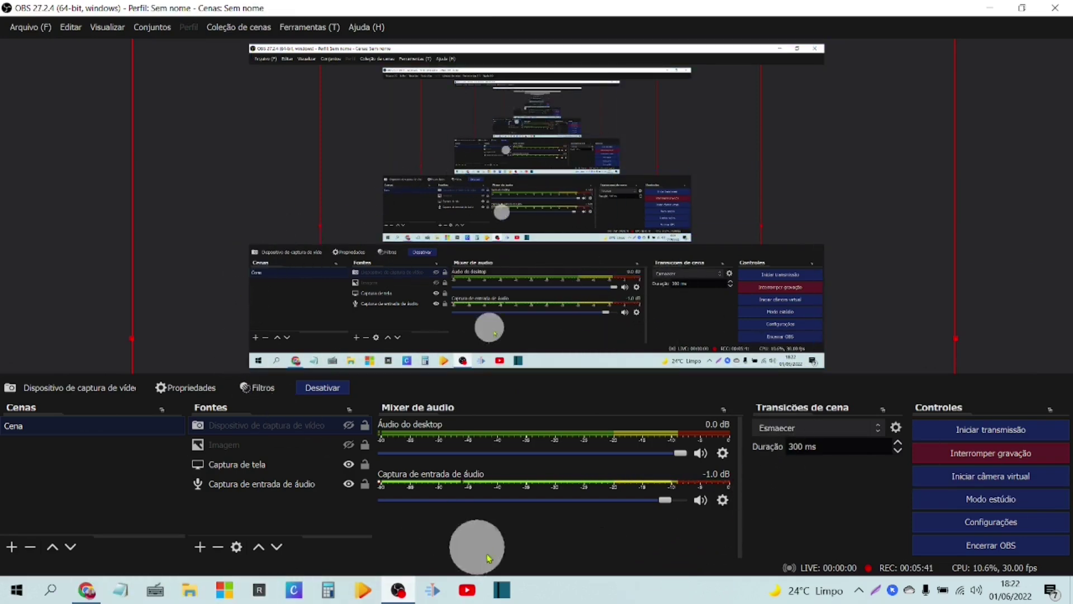
- Set the streaming service to YouTube - RTMPS in the OBS stream settings
left_click(979, 525)
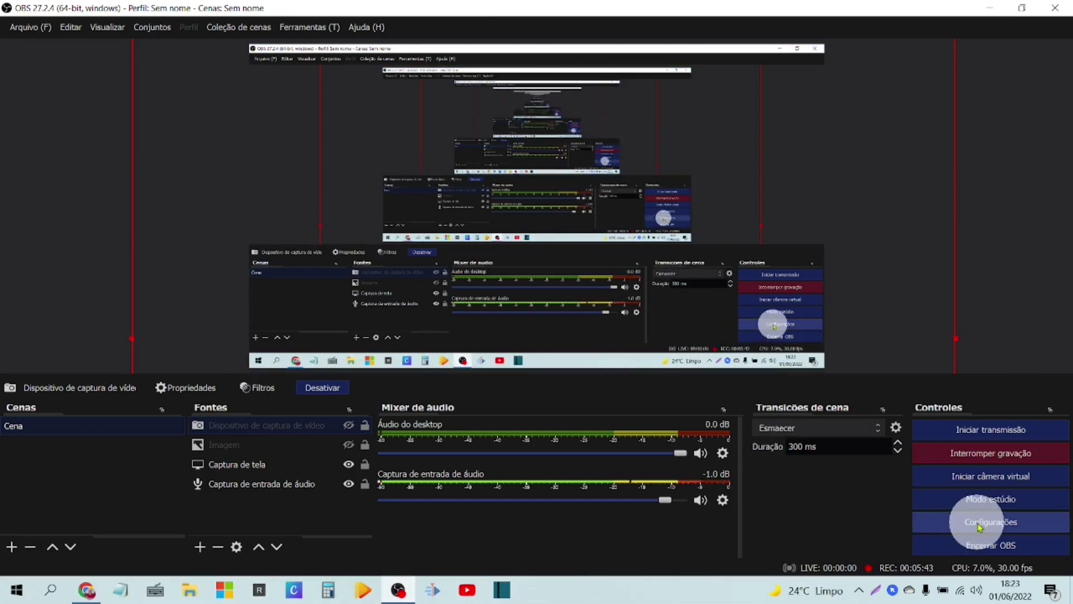
left_click(259, 103)
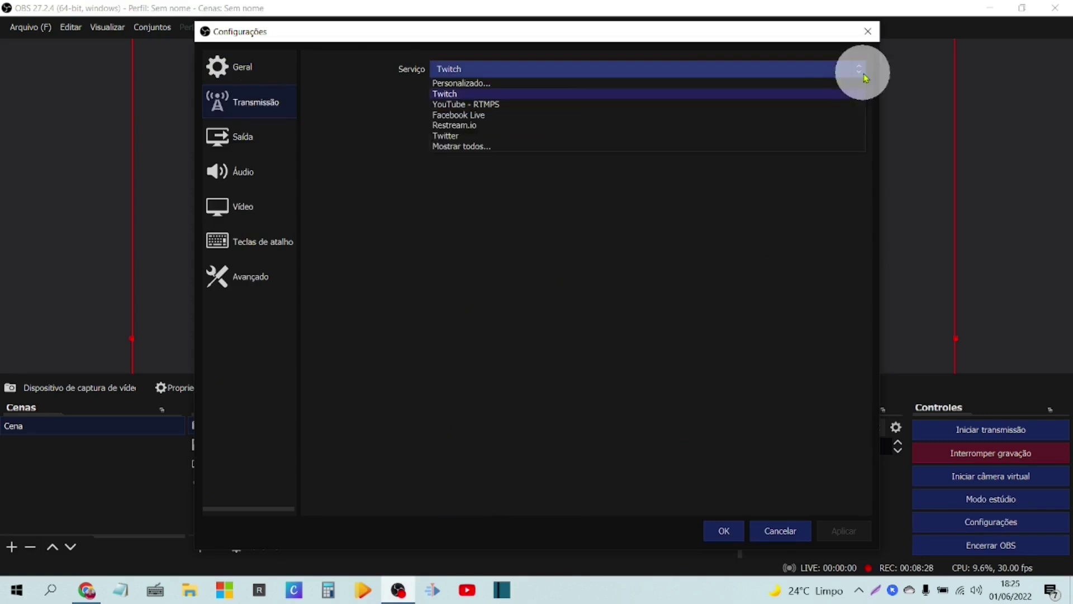
left_click(809, 107)
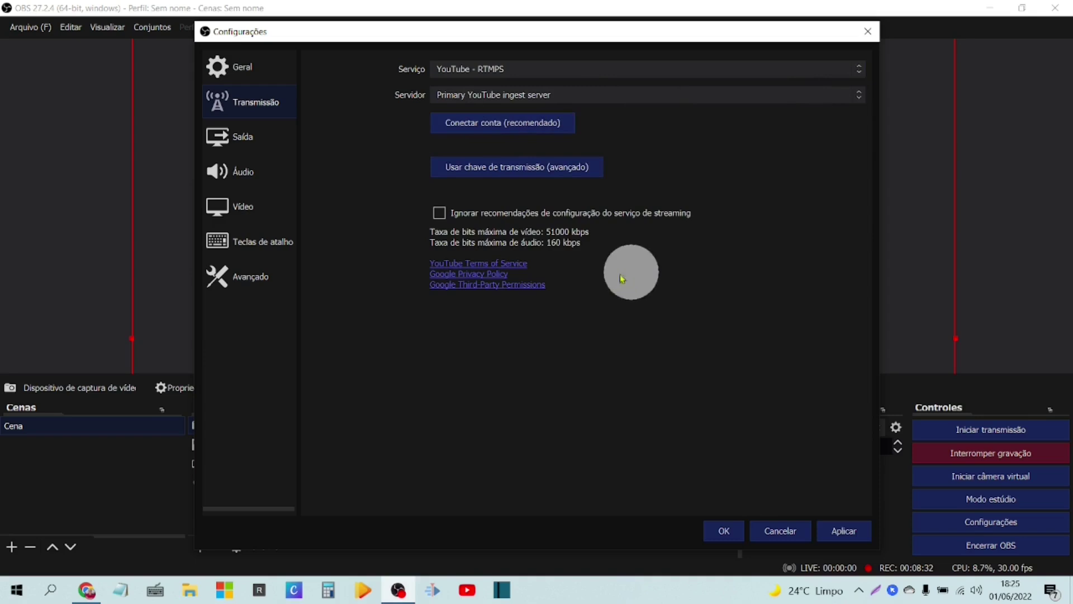
- Choose to use a stream key, paste the YouTube stream key, and save the settings
left_click(534, 172)
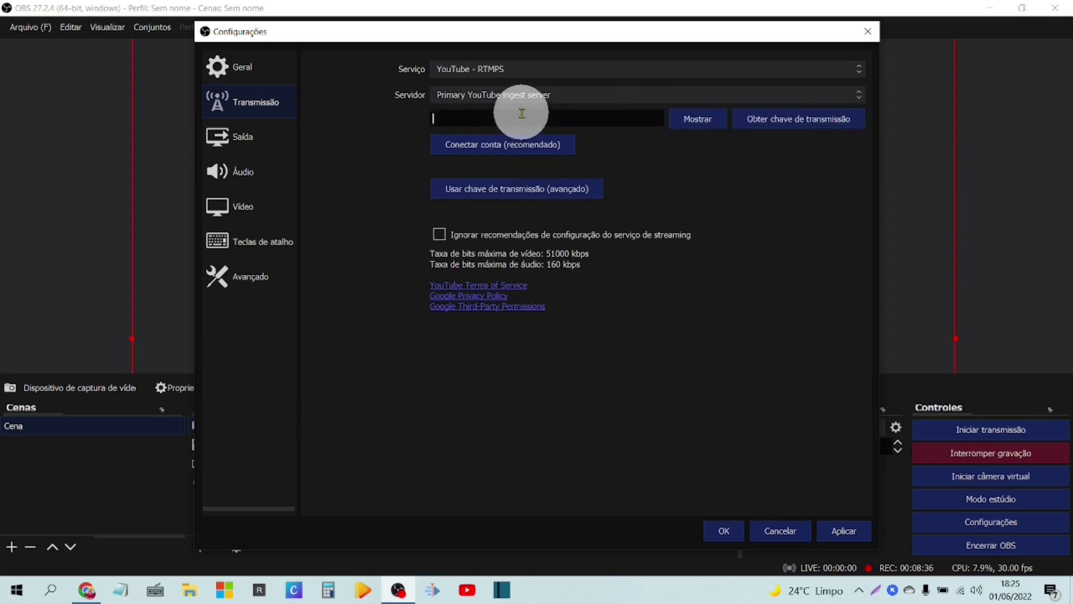
key("ctrl+v")
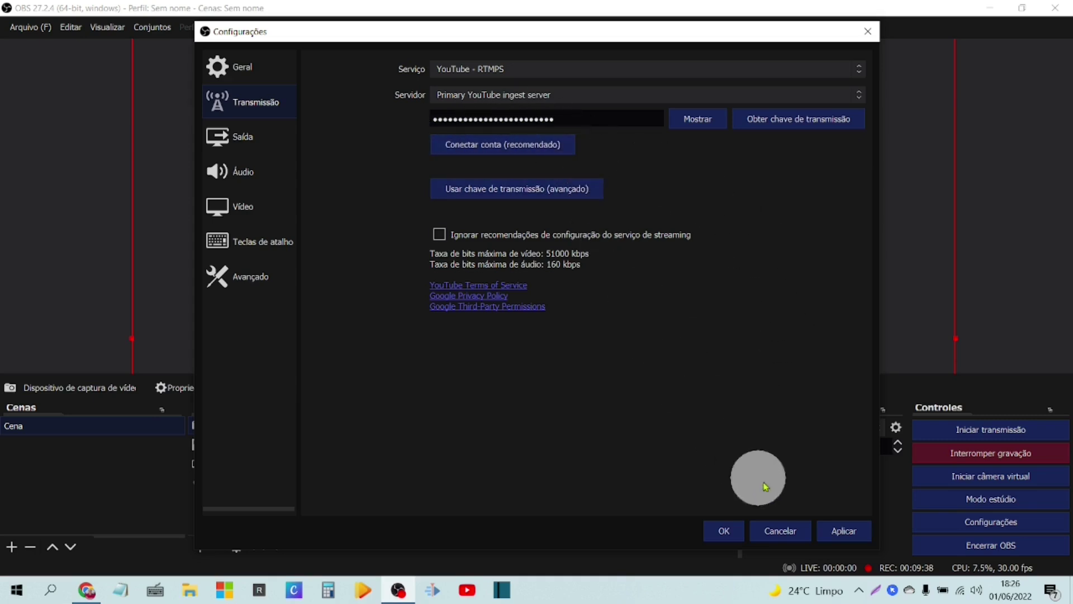
left_click(842, 535)
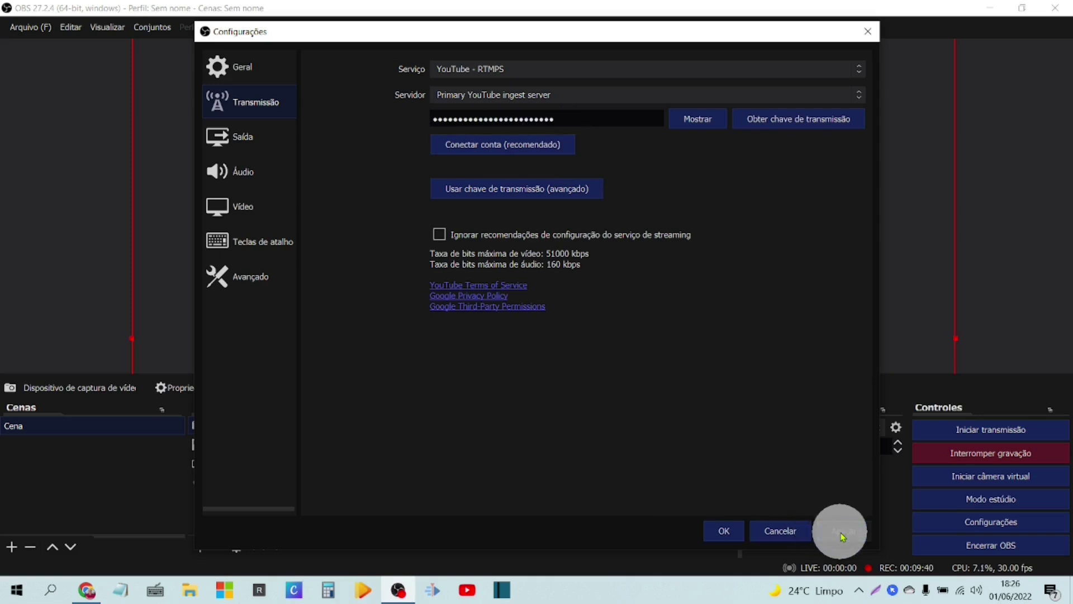
left_click(723, 536)
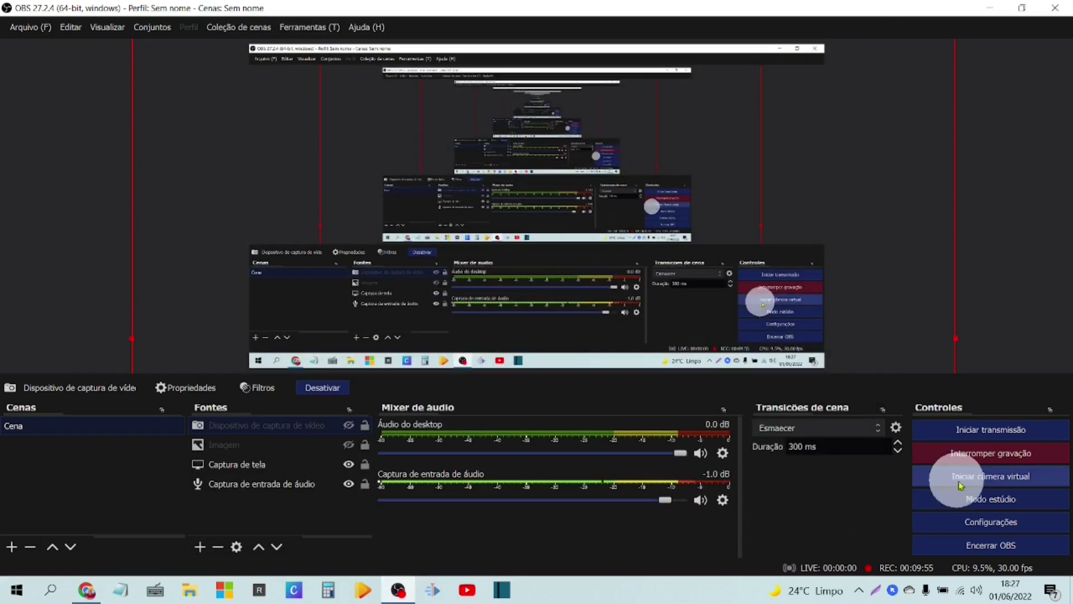
- Review the stream and output settings, and examine the devices offered for Áudio do desktop and Áudio do desktop 2
left_click(989, 523)
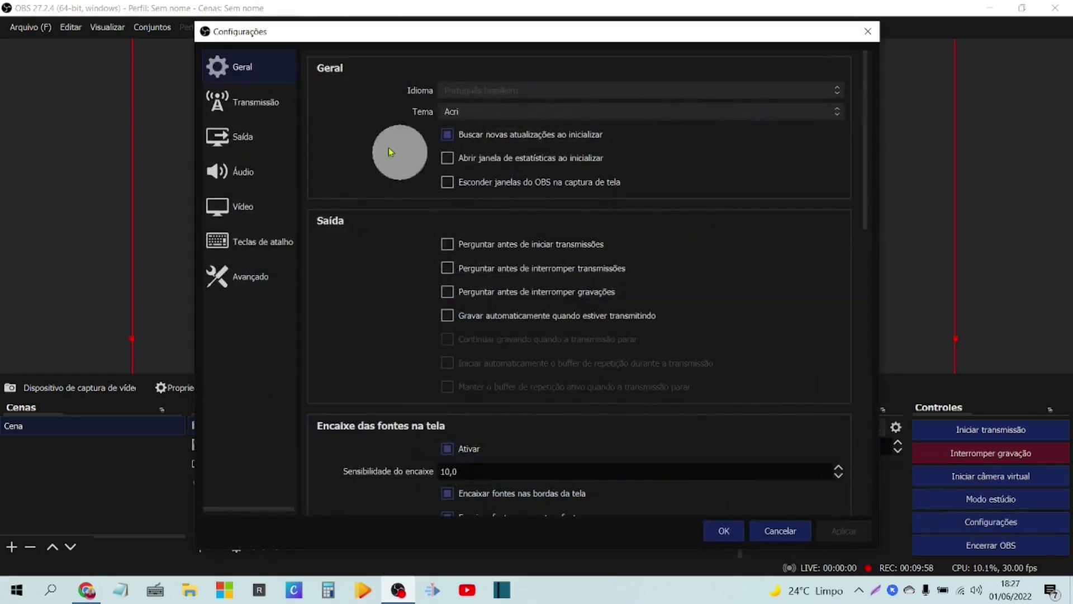
left_click(248, 116)
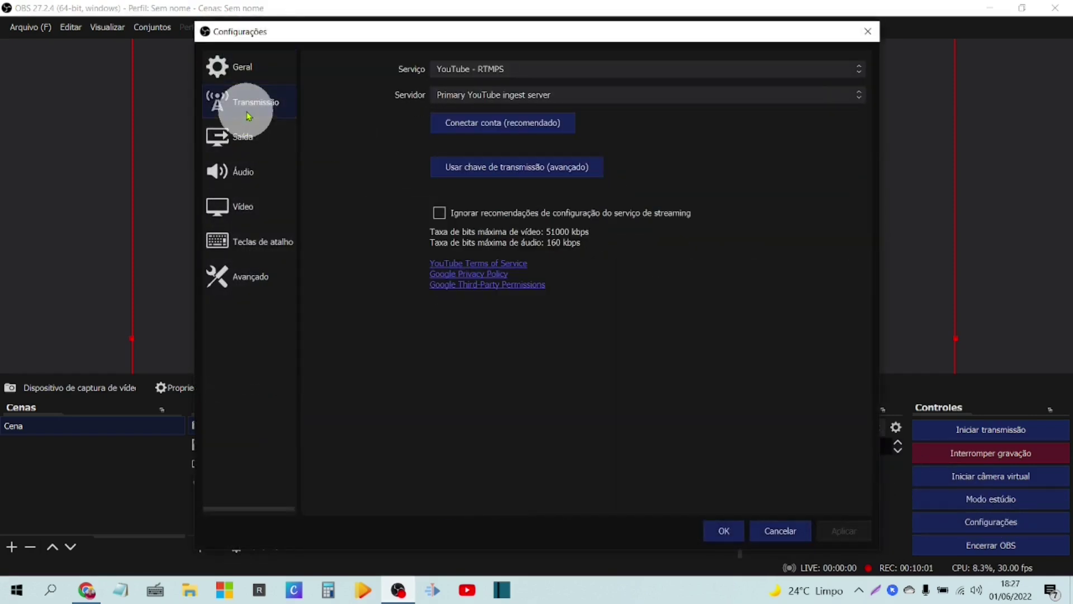
left_click(242, 139)
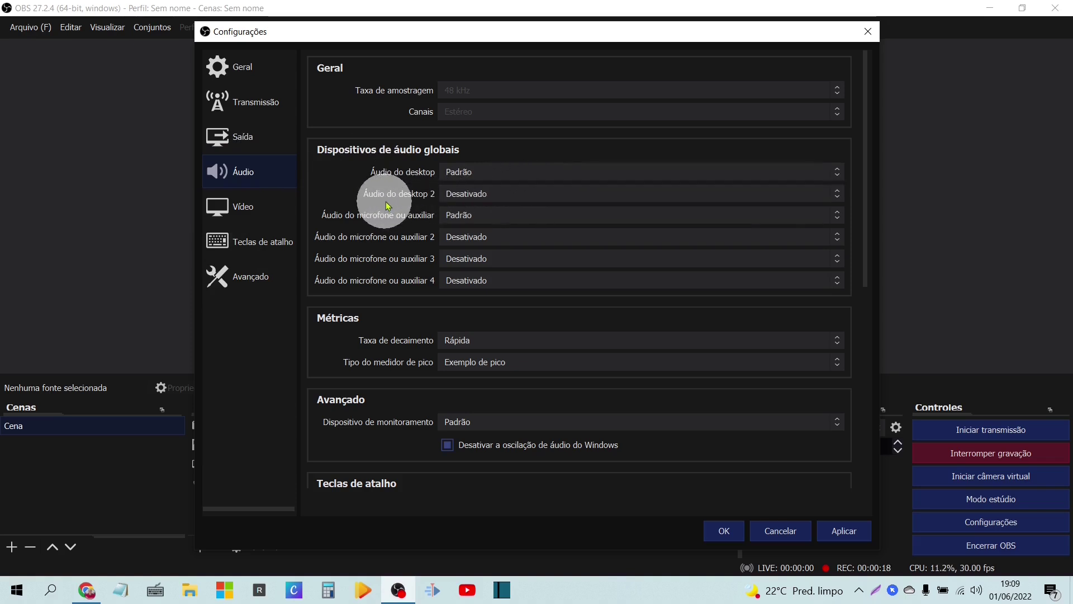
left_click(842, 202)
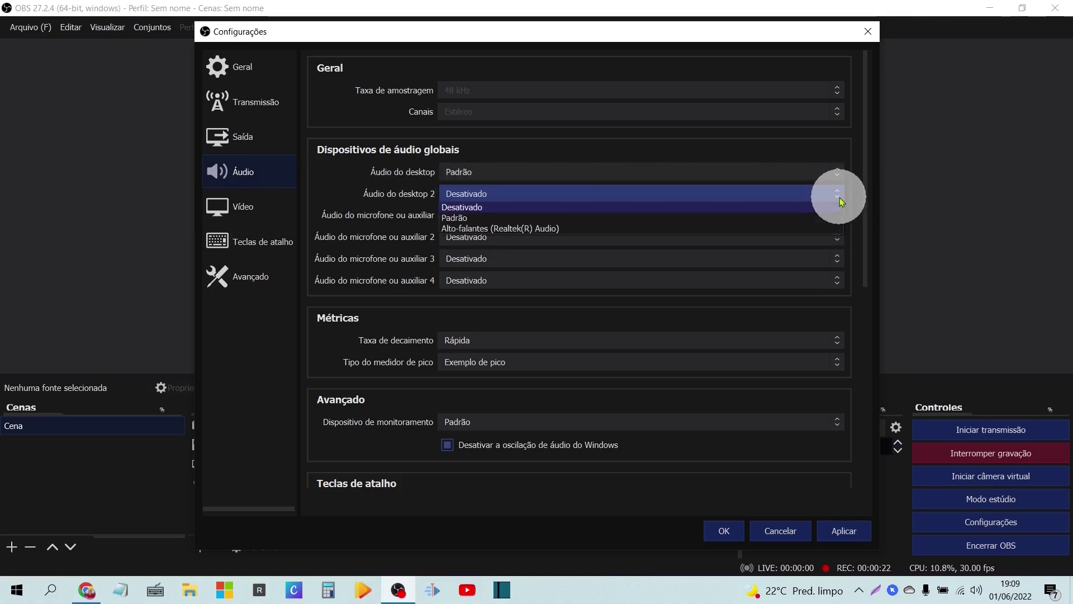
left_click(842, 201)
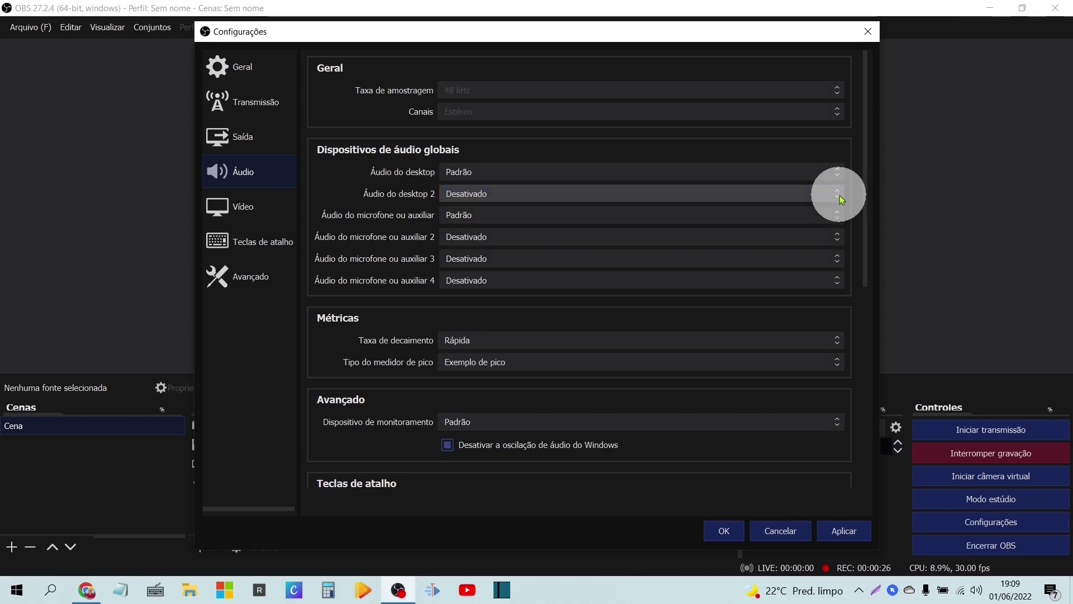
left_click(840, 177)
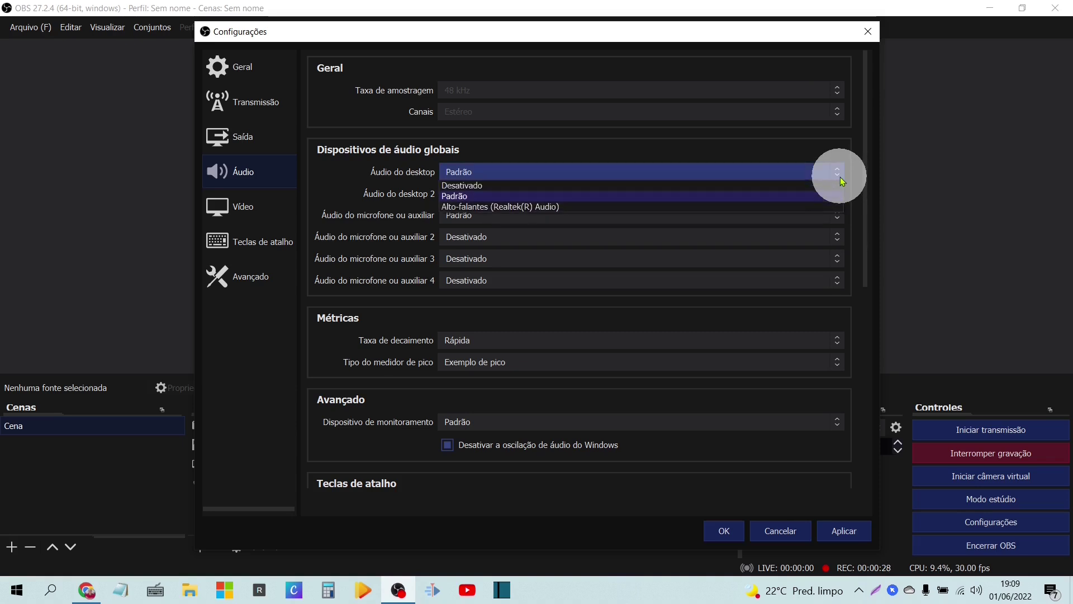
left_click(840, 176)
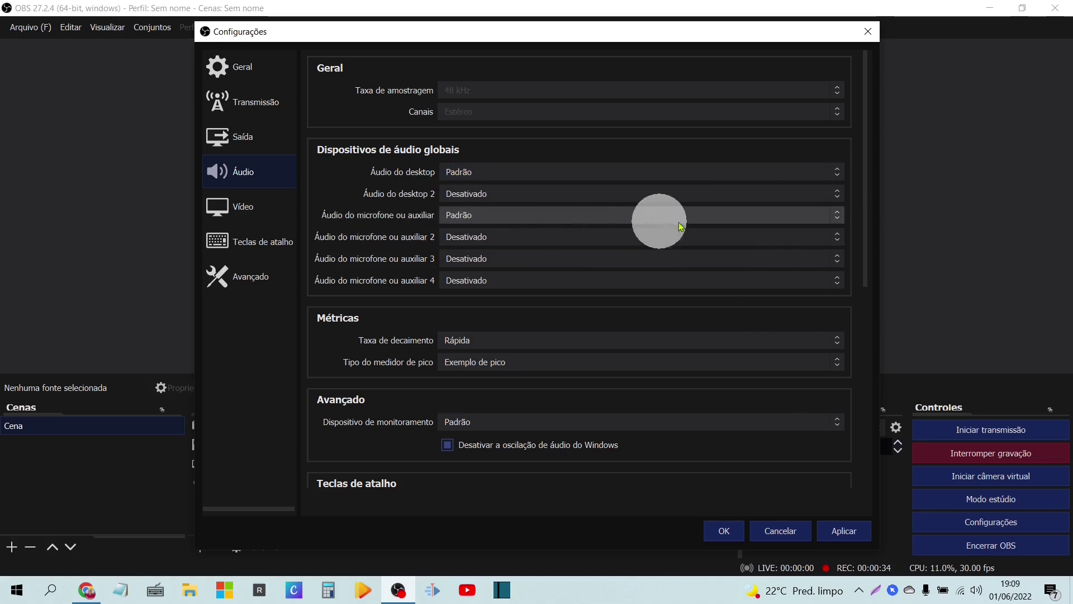
- Set the microphone/auxiliary audio device to Microfone (Usb Audio Device) and save the settings
left_click(838, 224)
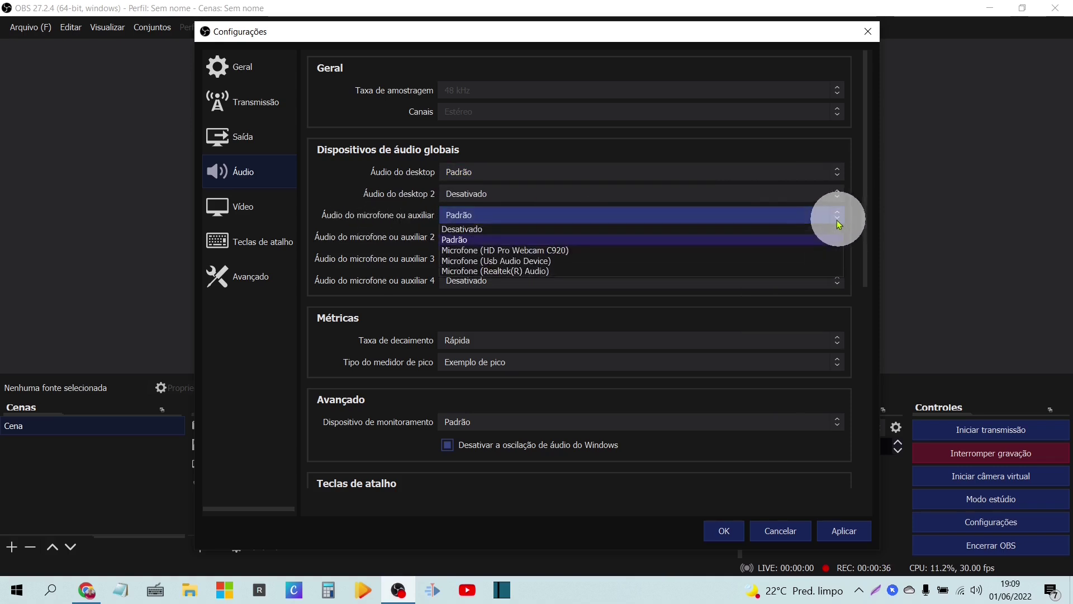
left_click(810, 261)
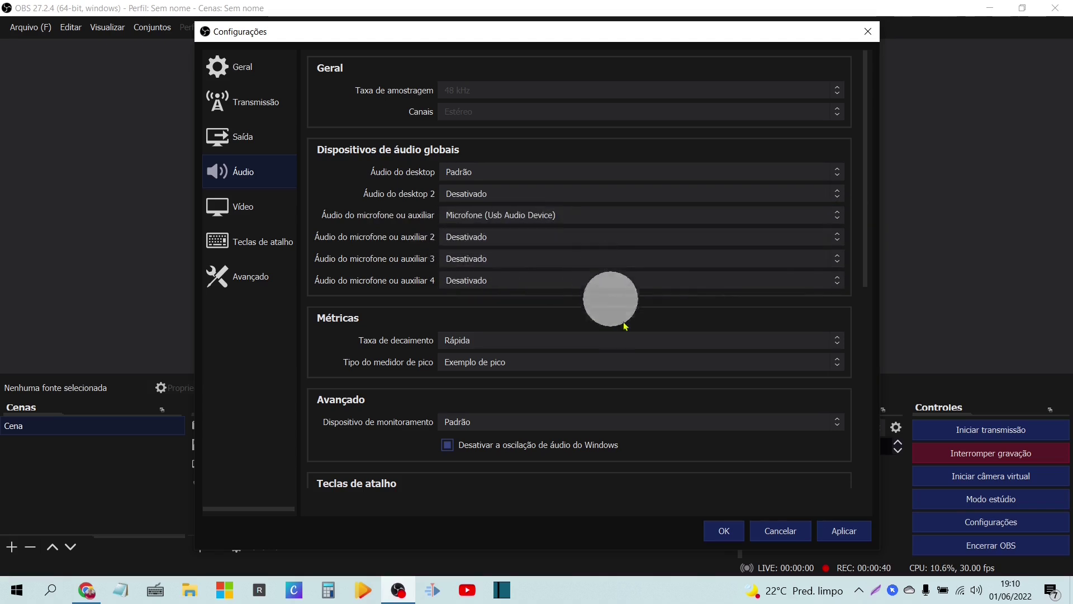
left_click(843, 530)
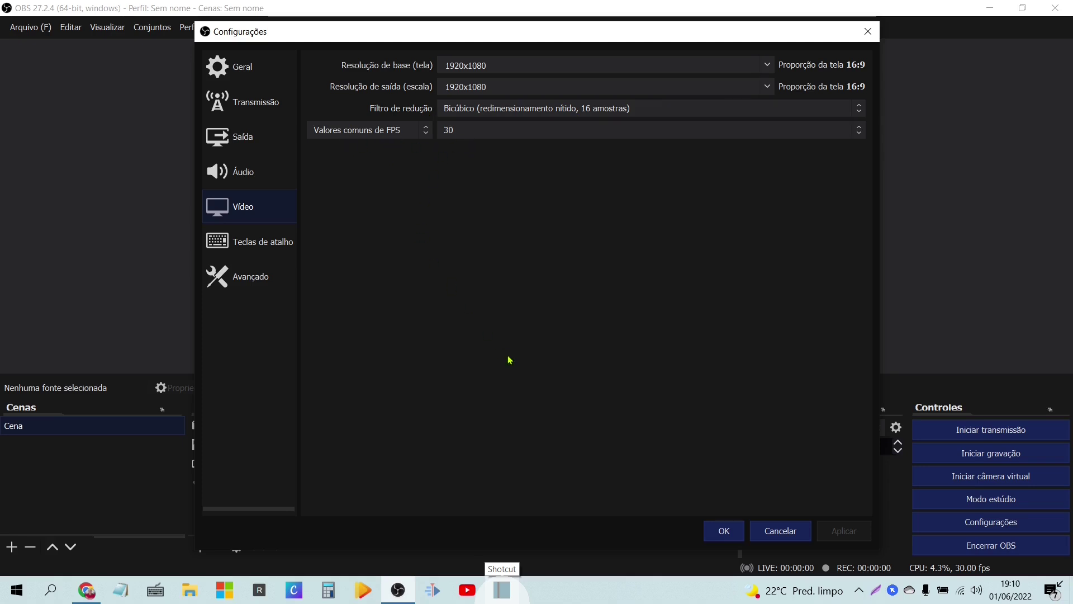
left_click(724, 531)
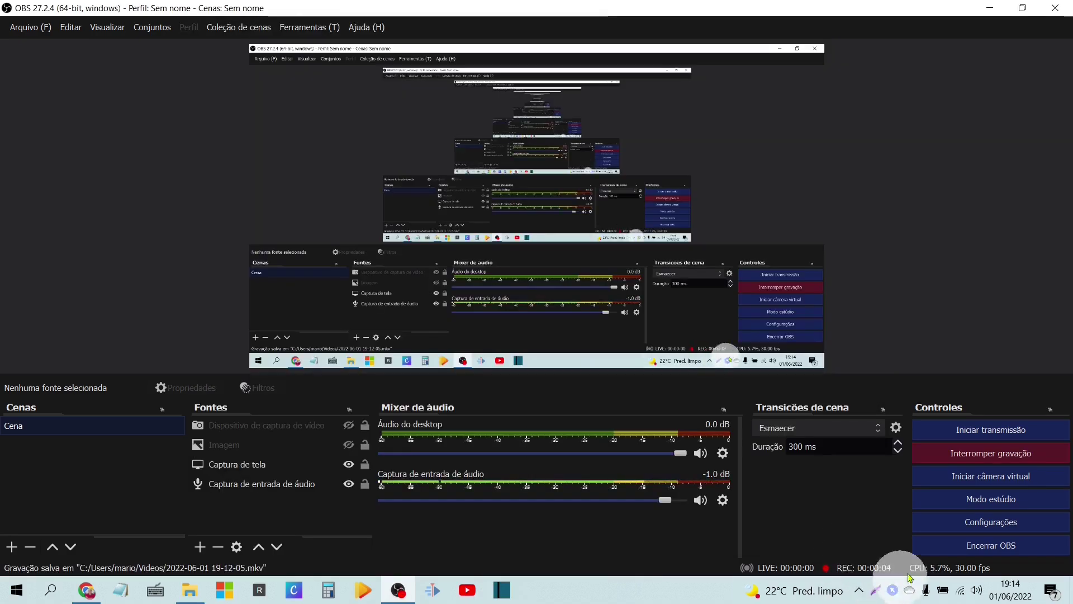
- Start the live transmission from OBS and switch to YouTube Studio in Chrome
left_click(990, 436)
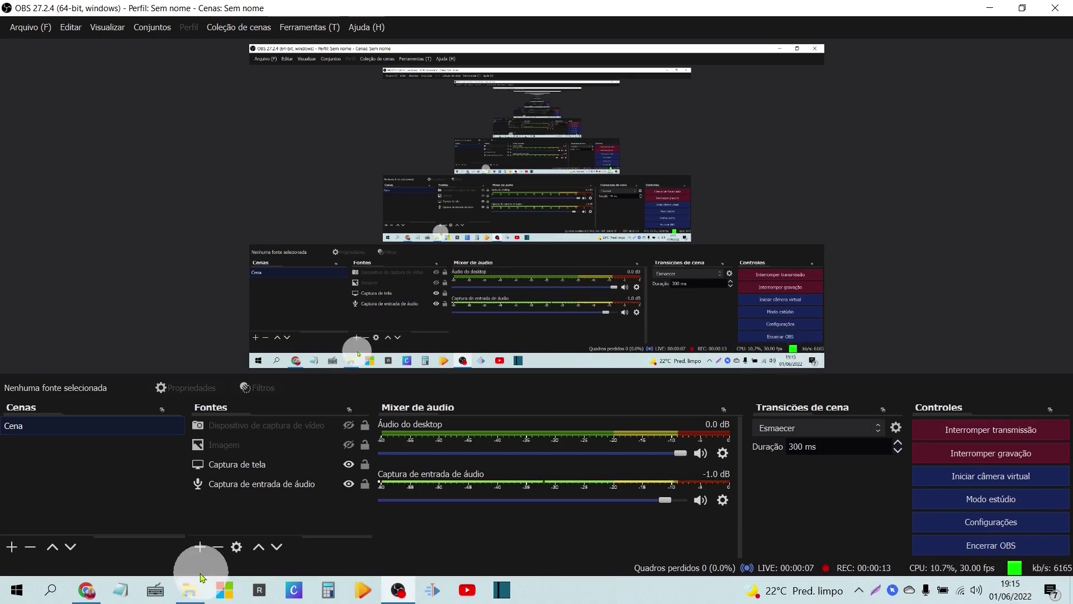
left_click(86, 591)
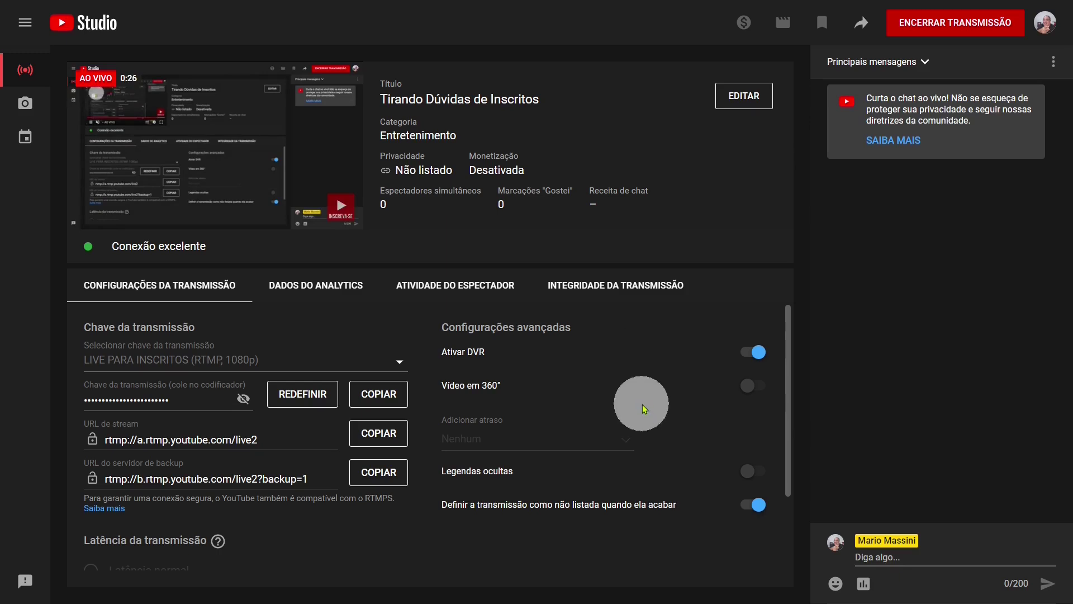
- End the live broadcast "Tirando Dúvidas de Inscritos" in YouTube Studio and dismiss its closing summary
left_click(953, 21)
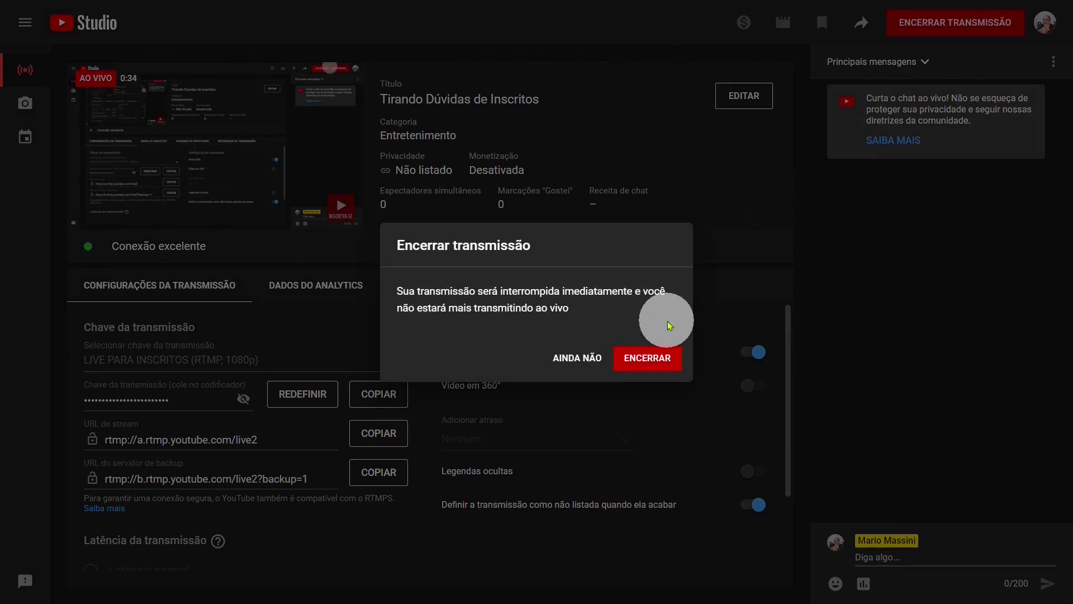
left_click(592, 360)
left_click(939, 31)
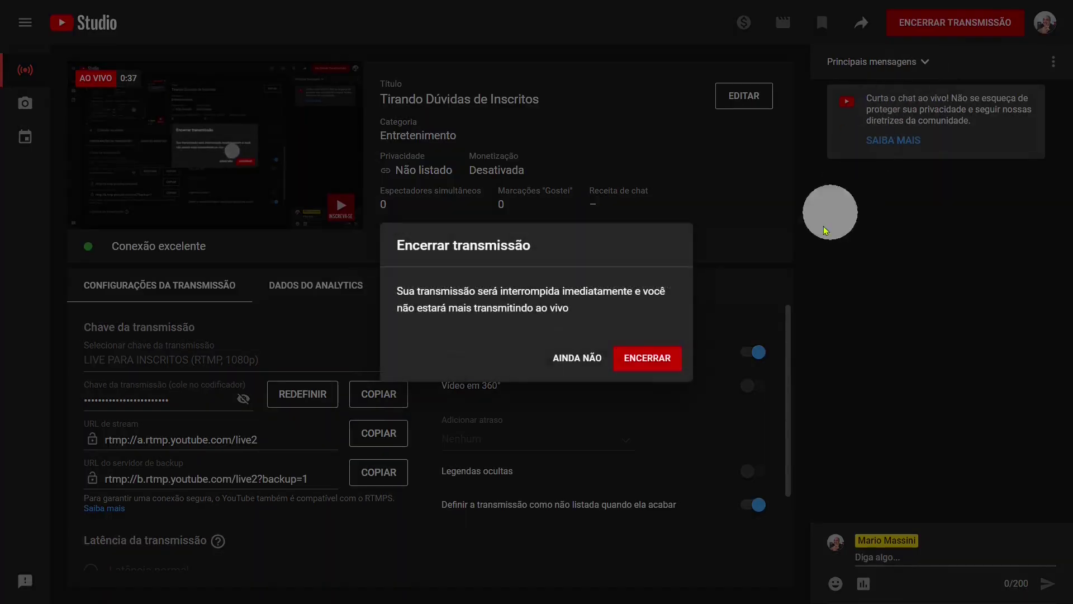
left_click(638, 363)
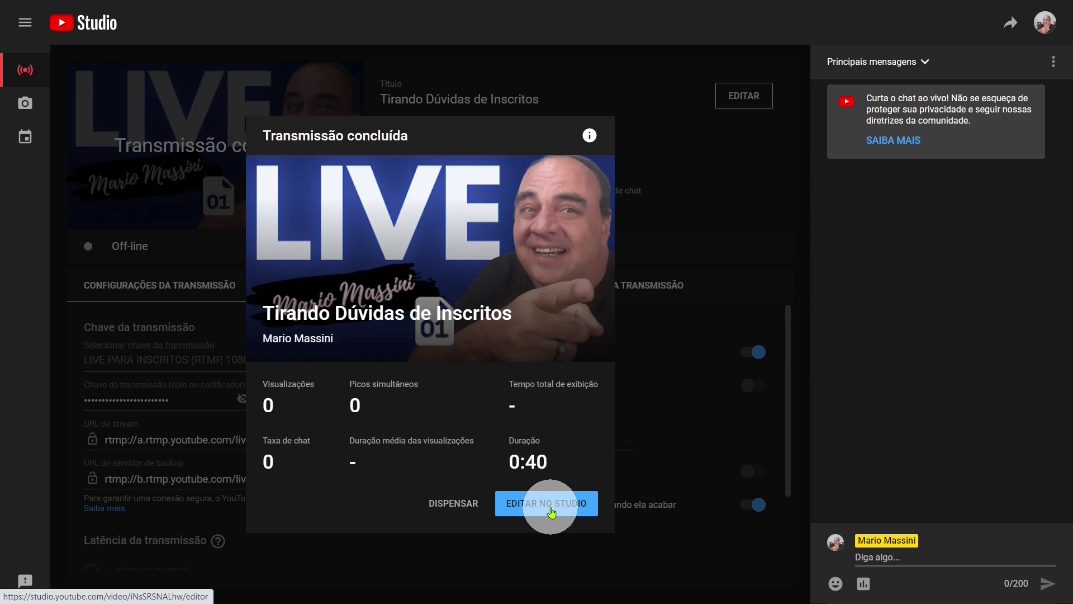
left_click(465, 503)
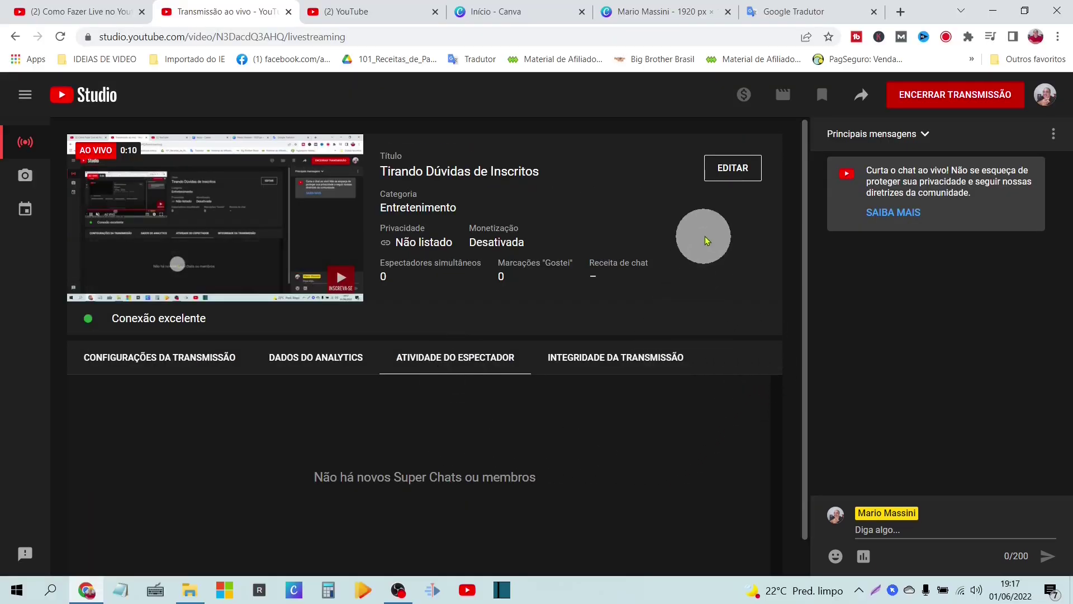
- Copy the live broadcast's share link and open it in a new browser tab
left_click(861, 95)
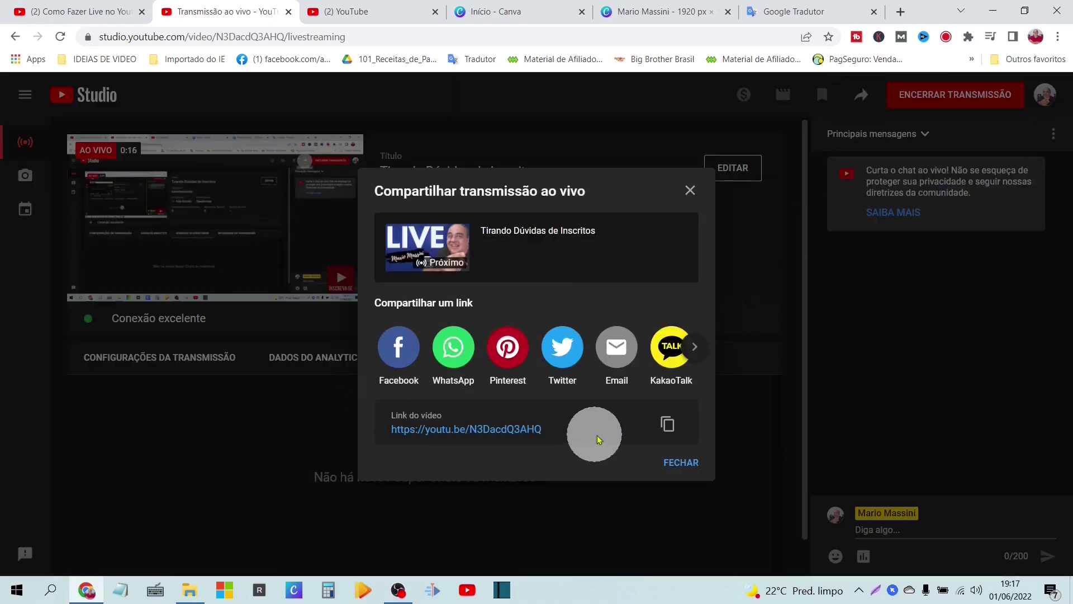
left_click(672, 426)
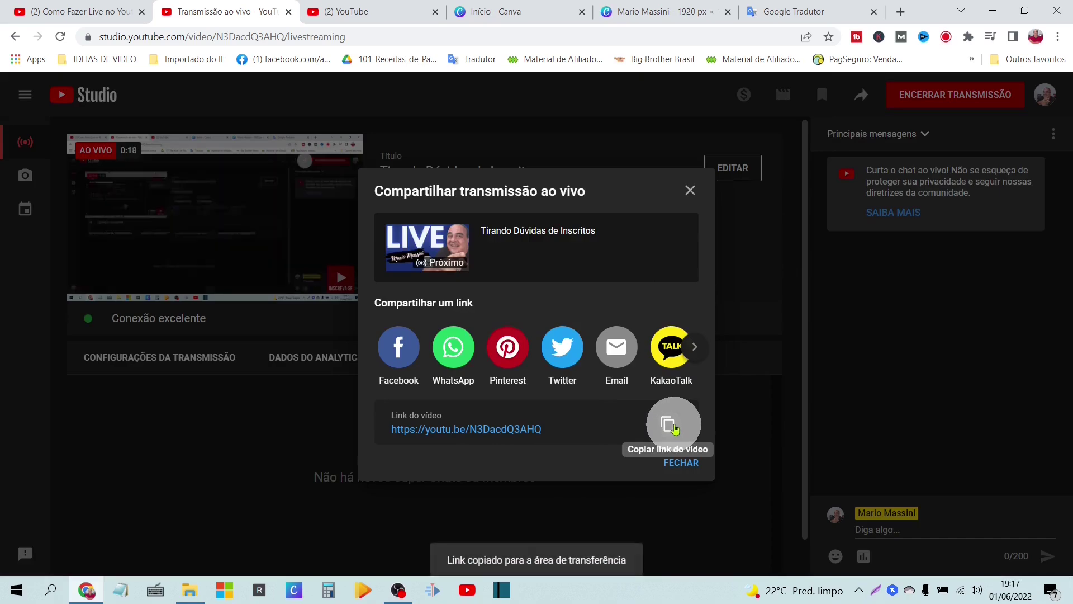
left_click(898, 12)
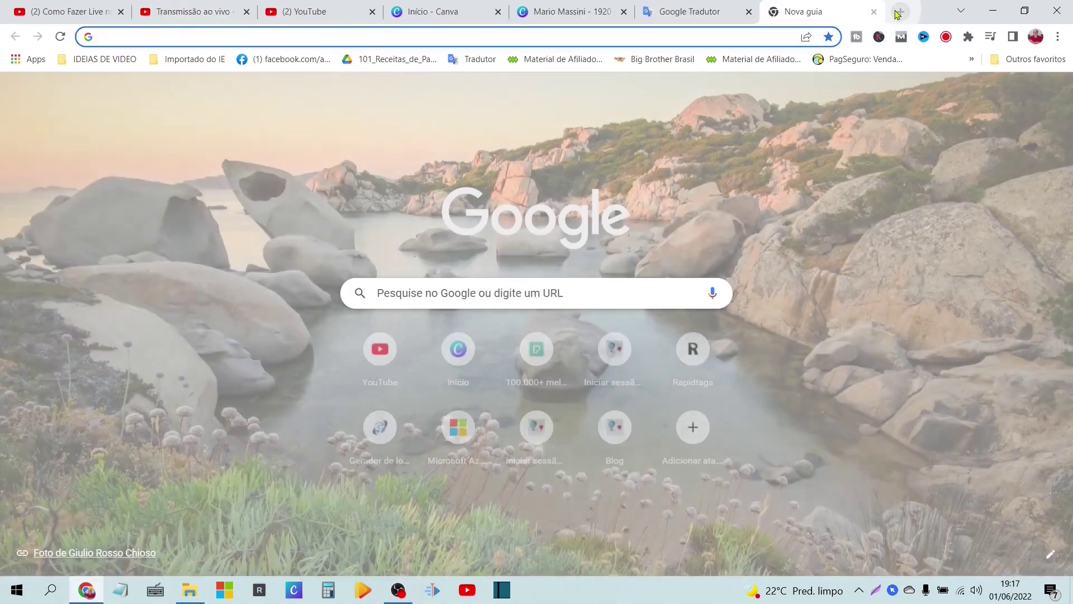
key("ctrl+v")
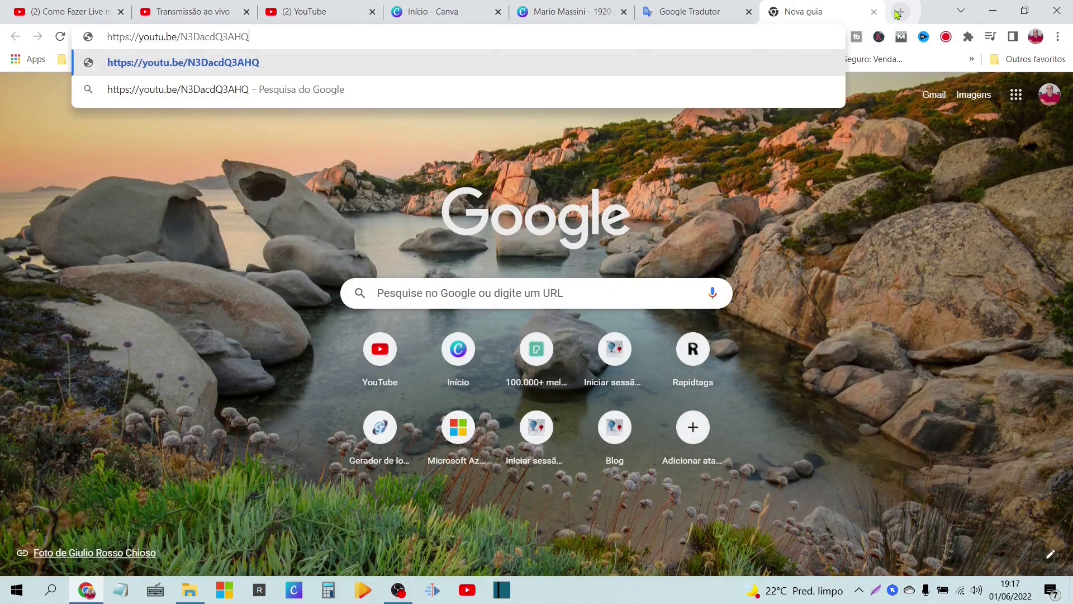
key("Return")
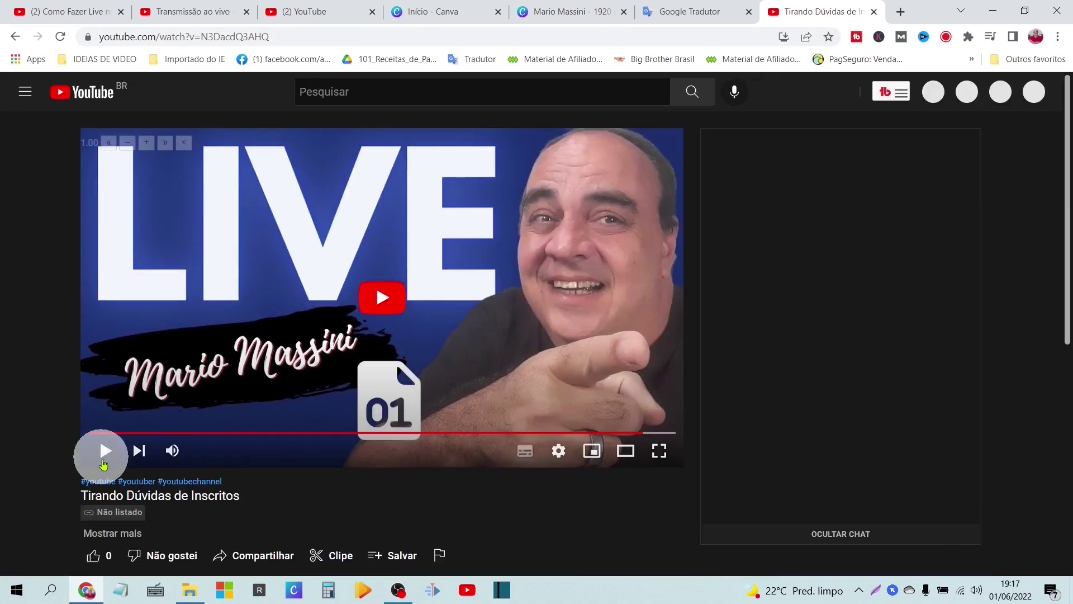
- View the live stream's watch page full screen, expand the video description and examine its links
left_click(102, 458)
key("F11")
scroll(1064, 113, "down", 4)
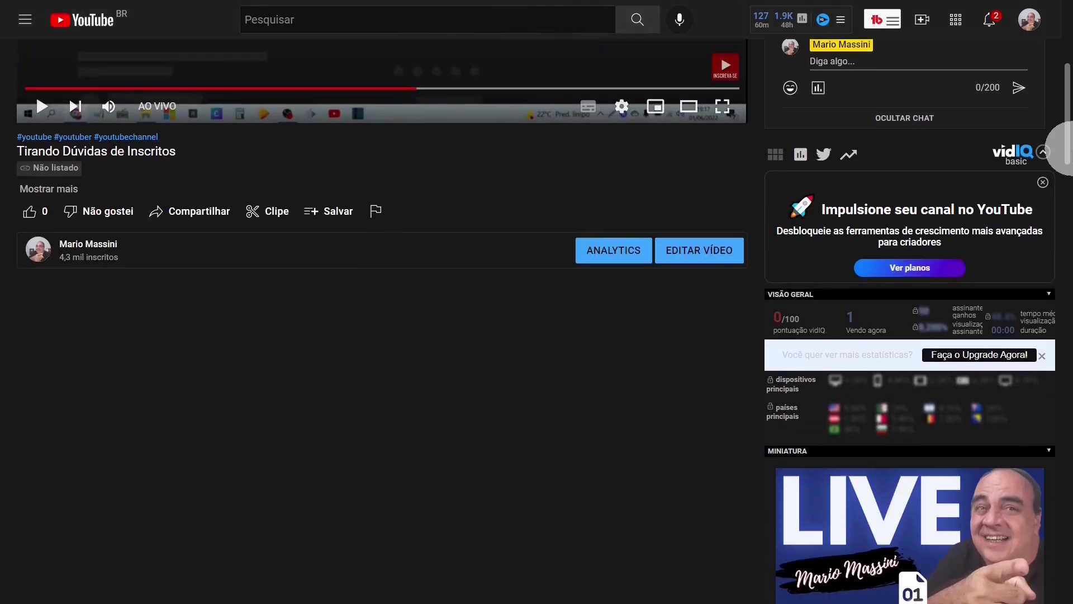
left_click(31, 194)
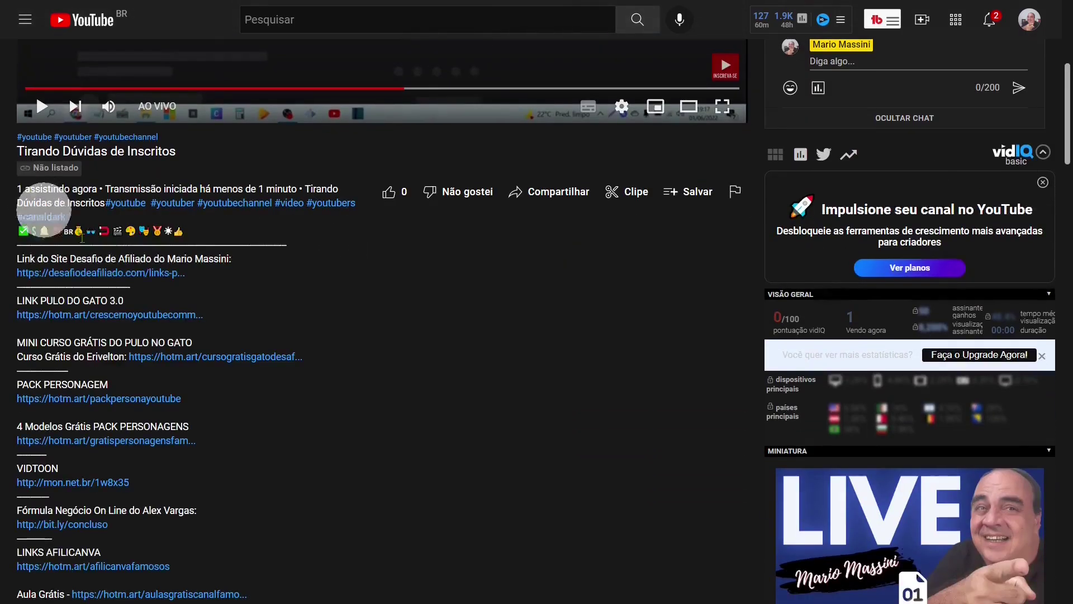
scroll(241, 400, "down", 5)
scroll(243, 411, "down", 1)
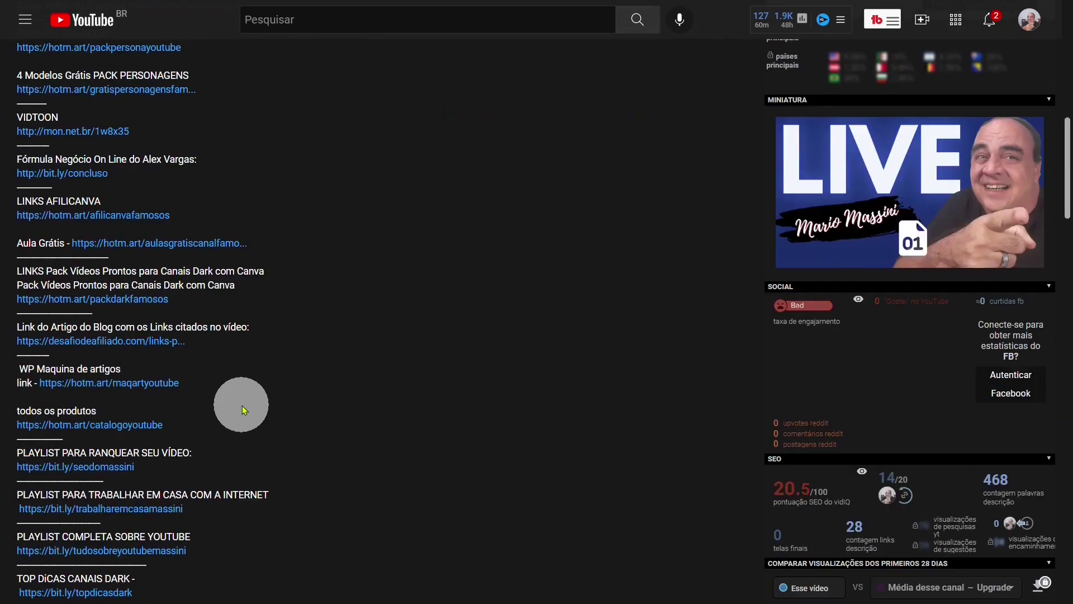
scroll(241, 406, "down", 1)
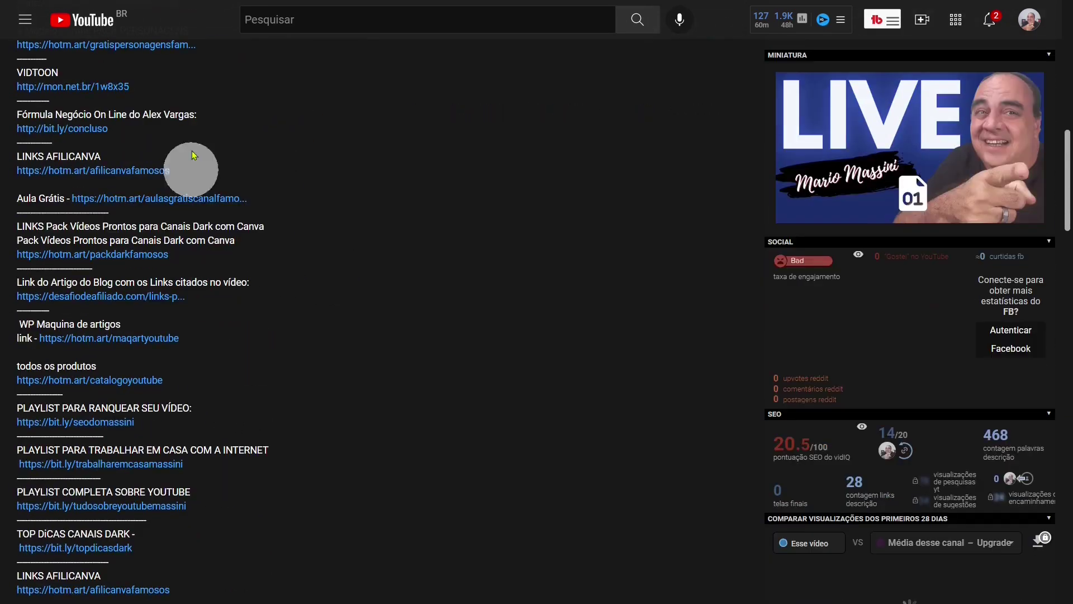
scroll(591, 364, "up", 7)
scroll(510, 470, "up", 2)
scroll(316, 431, "up", 1)
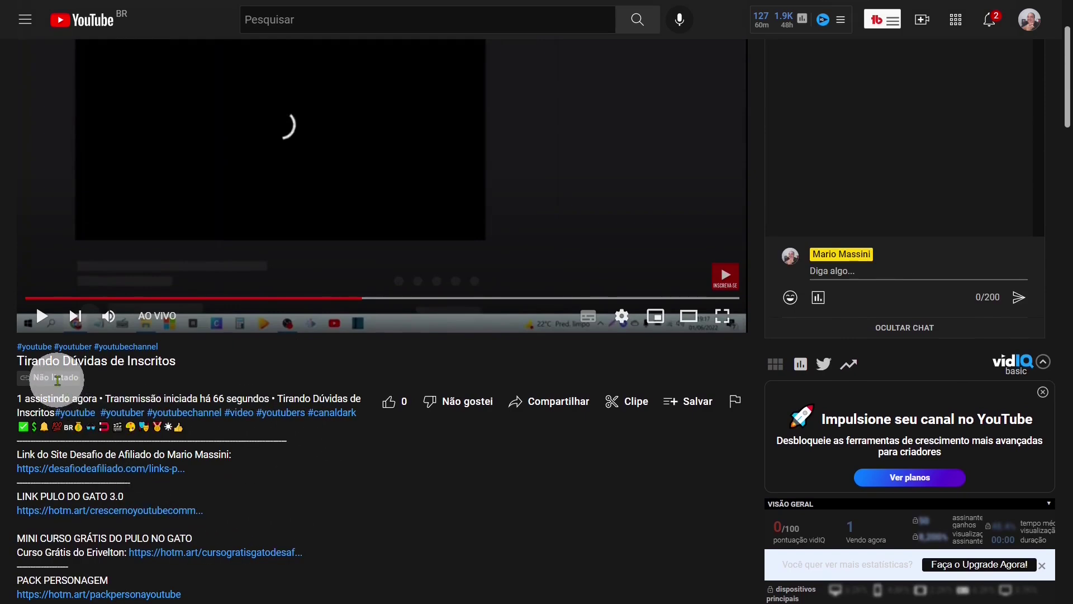
scroll(323, 468, "up", 2)
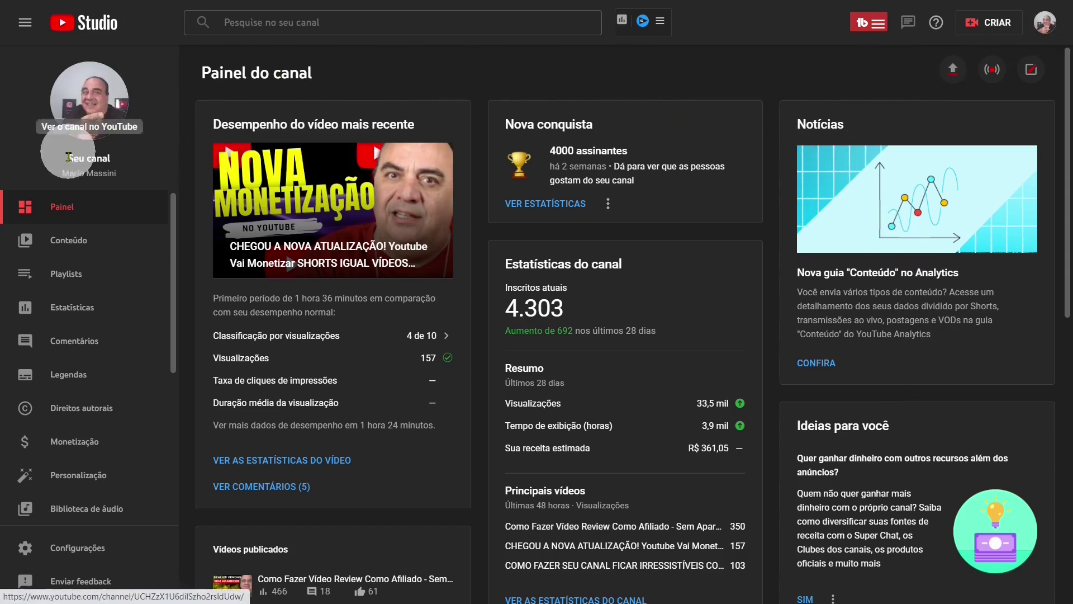
- Show the channel's live broadcasts in the YouTube Studio content list
left_click(79, 242)
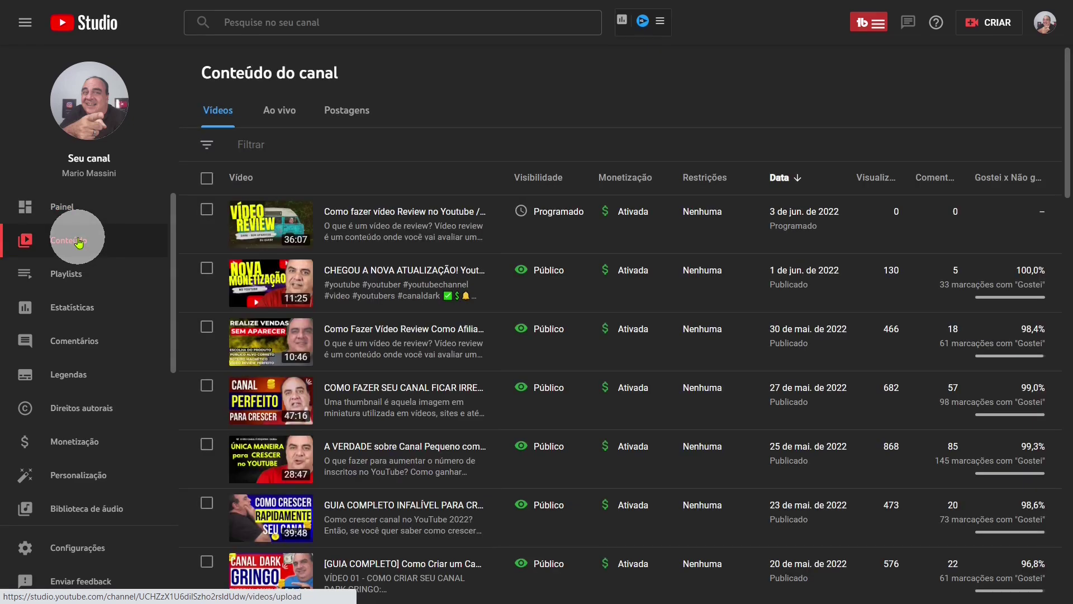
left_click(288, 117)
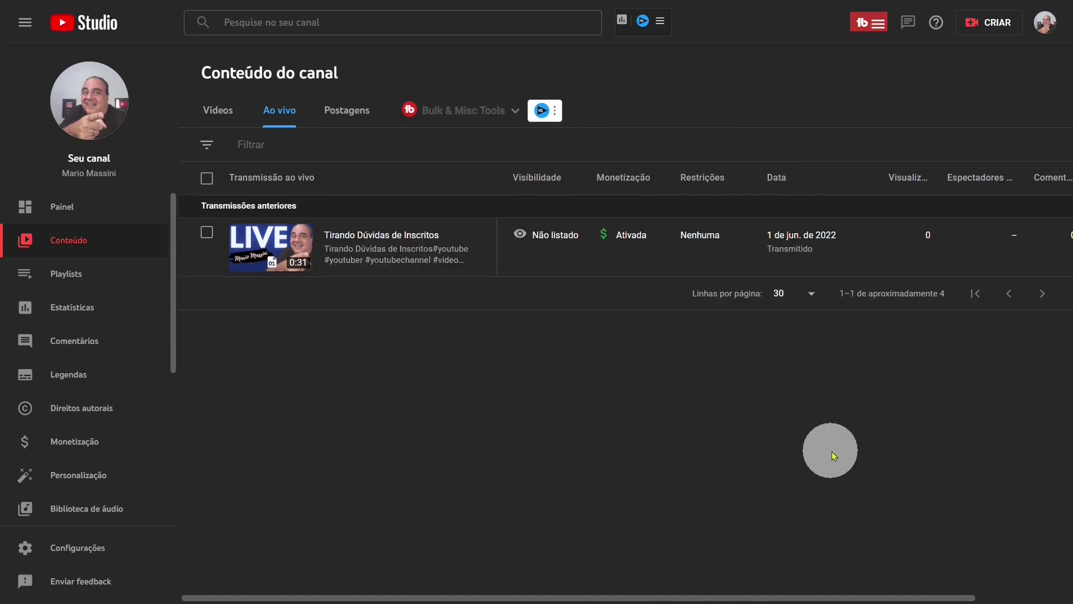
- Switch to OBS and stop the live transmission
key("alt+Tab")
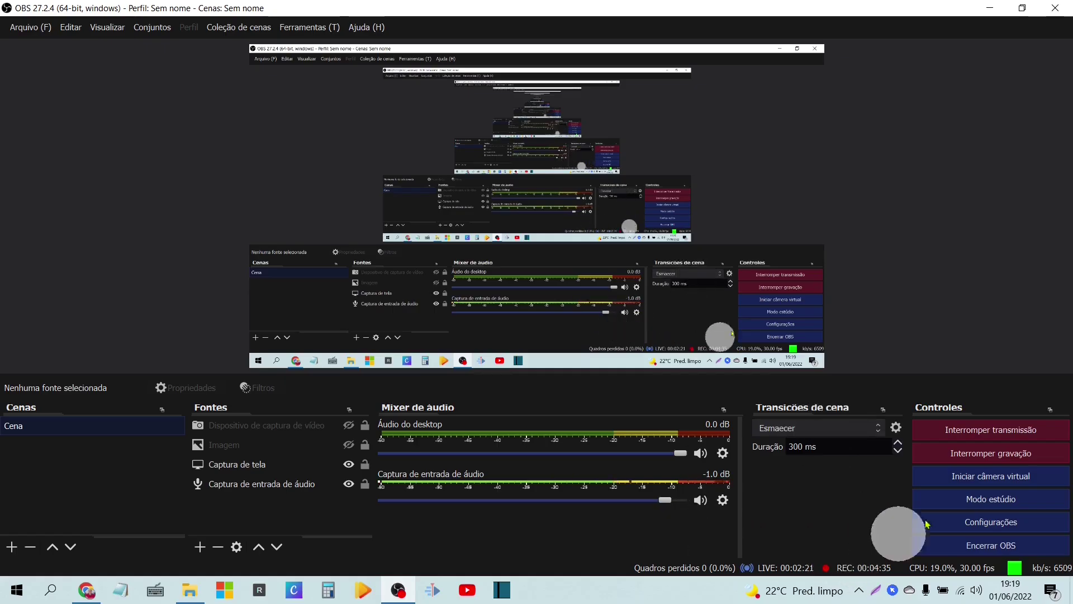
left_click(1015, 435)
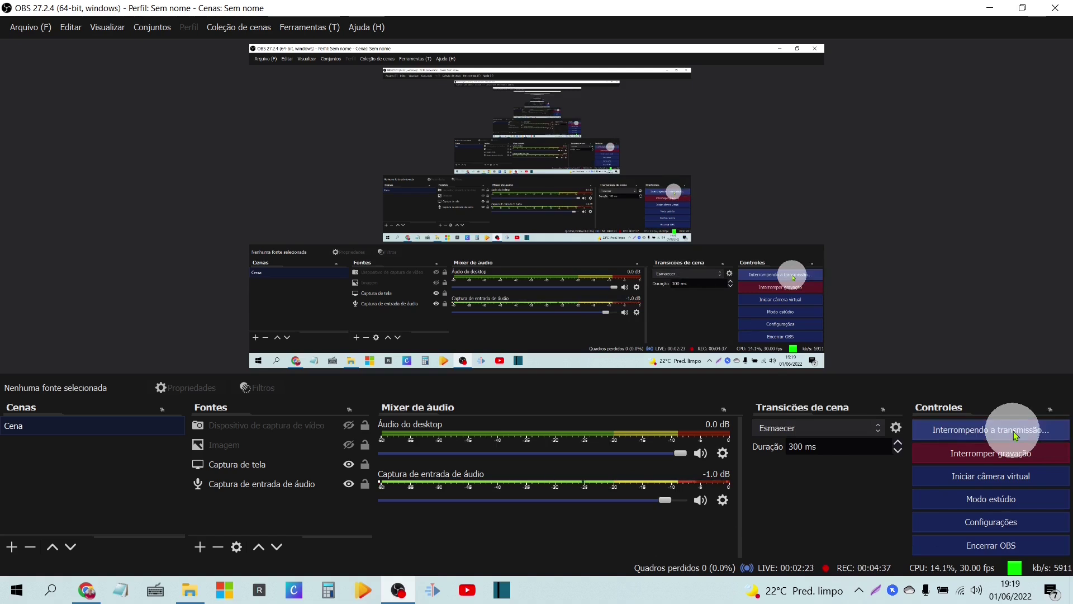